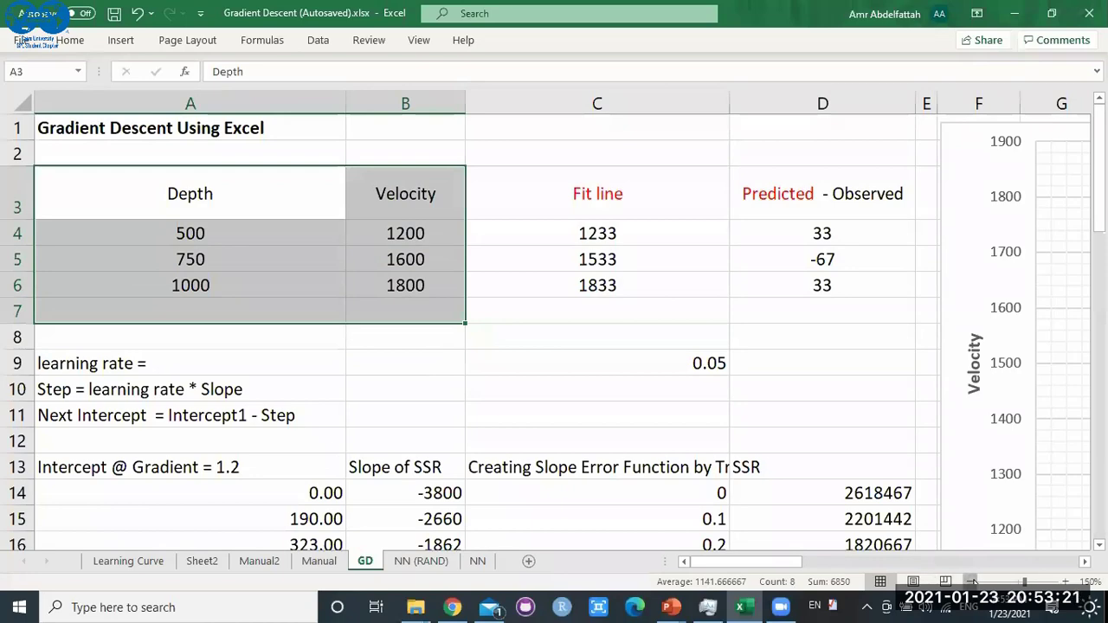
# Examine the fit line and its trendline equation on the Velocity versus Depth chart.
pyautogui.click(972, 582)
pyautogui.click(971, 582)
pyautogui.click(971, 582)
pyautogui.click(972, 582)
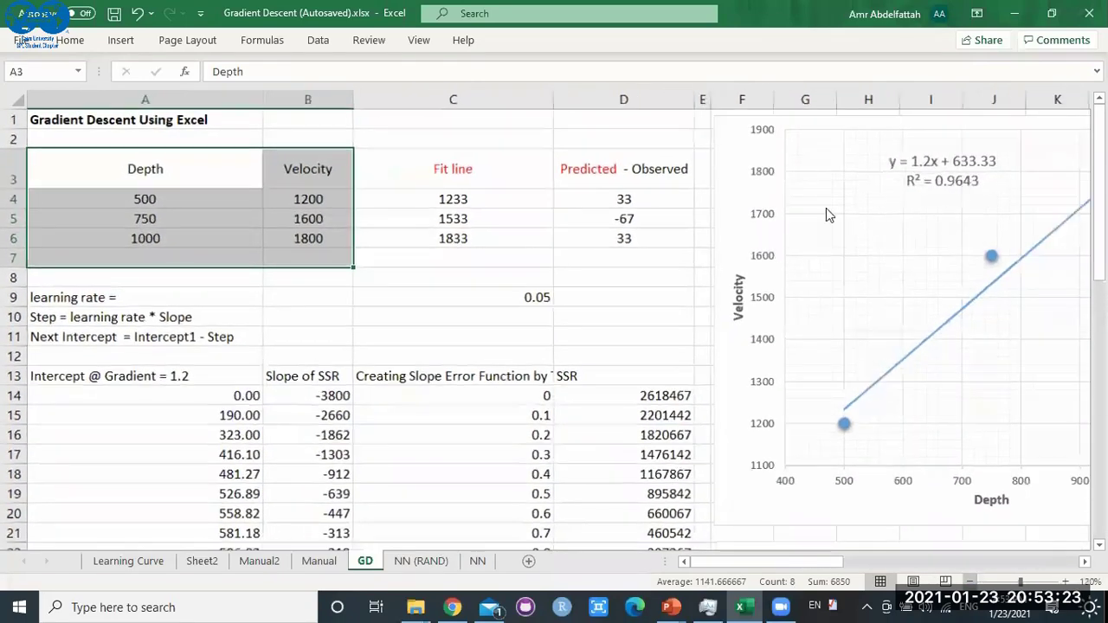
pyautogui.click(917, 346)
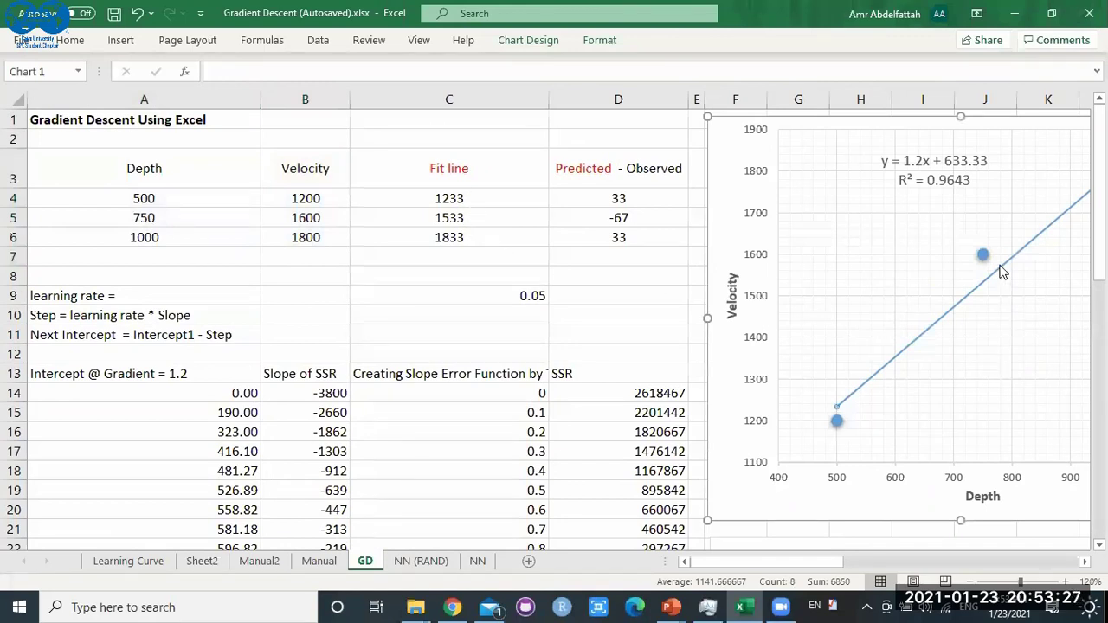
pyautogui.click(917, 159)
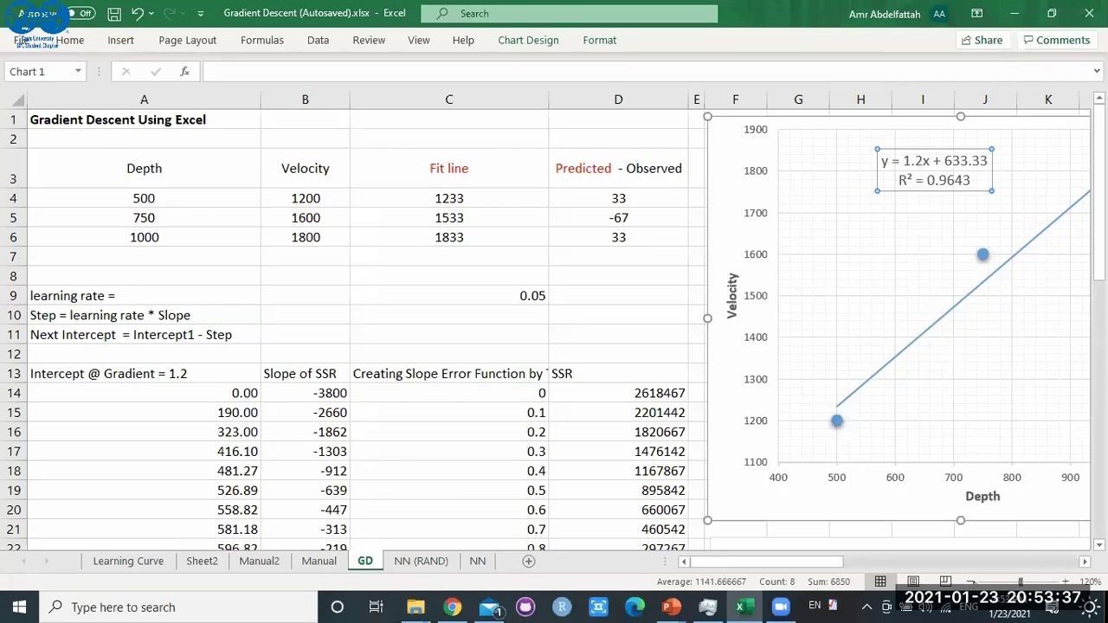
# Zoom the sheet out to 80% and examine the slope error function chart with its source trial values and SSR columns.
pyautogui.click(971, 582)
pyautogui.click(971, 582)
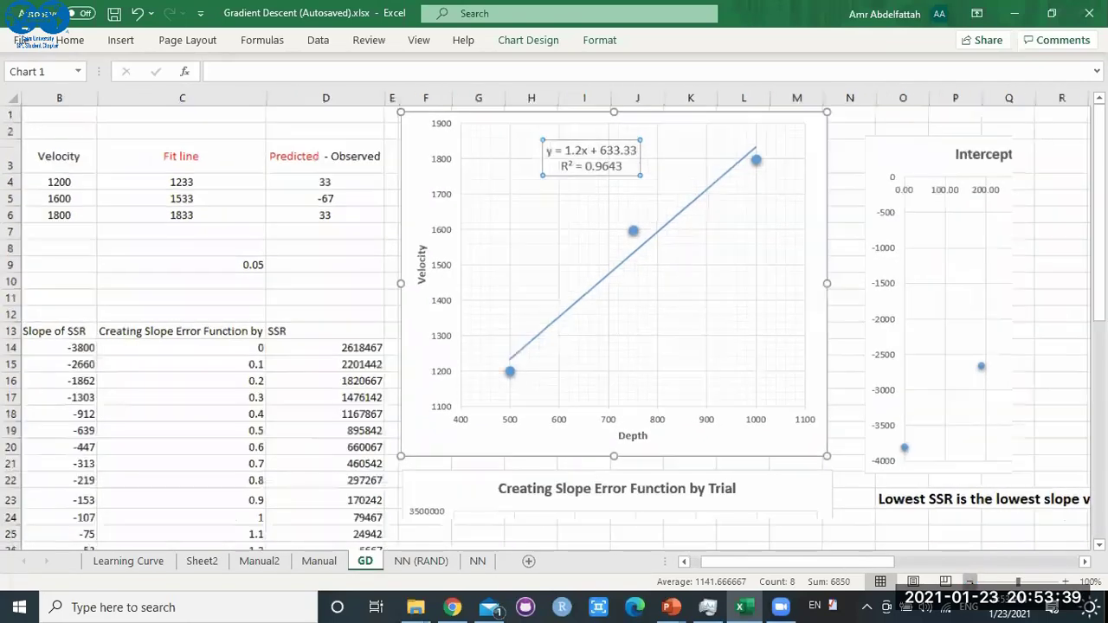
pyautogui.click(970, 582)
pyautogui.click(971, 582)
pyautogui.moveTo(888, 568); pyautogui.dragTo(824, 566)
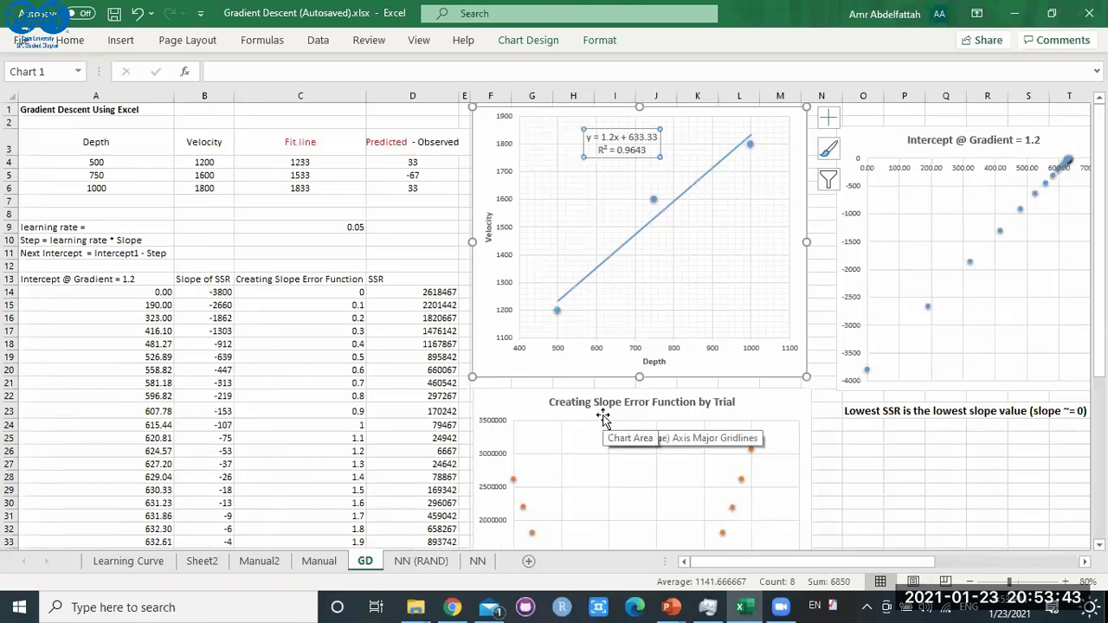
pyautogui.scroll(-2, 604, 419)
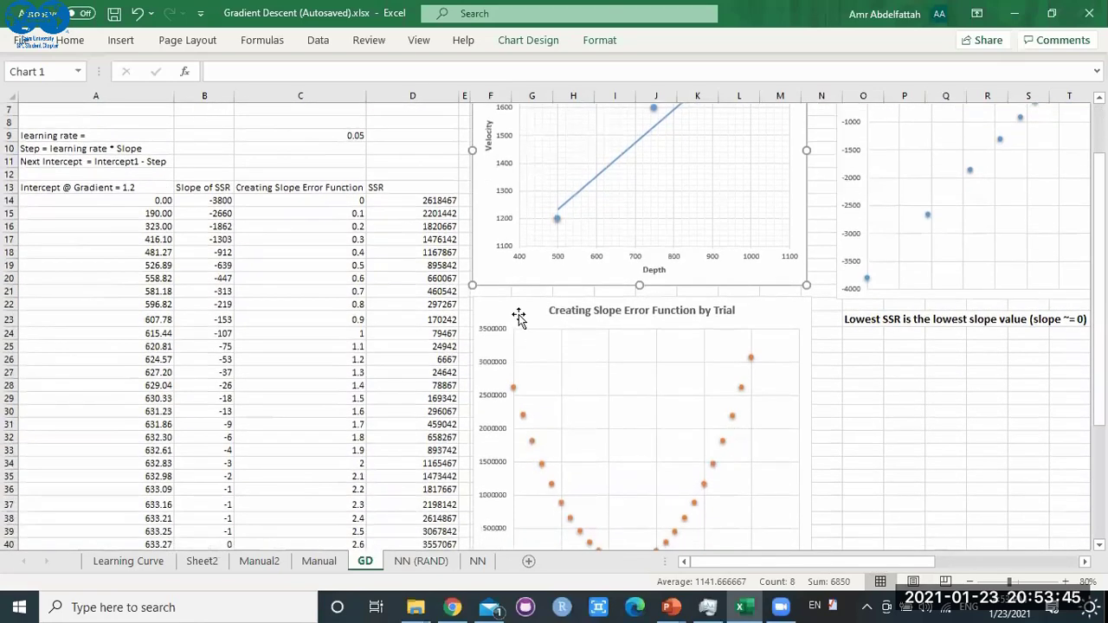
pyautogui.click(518, 314)
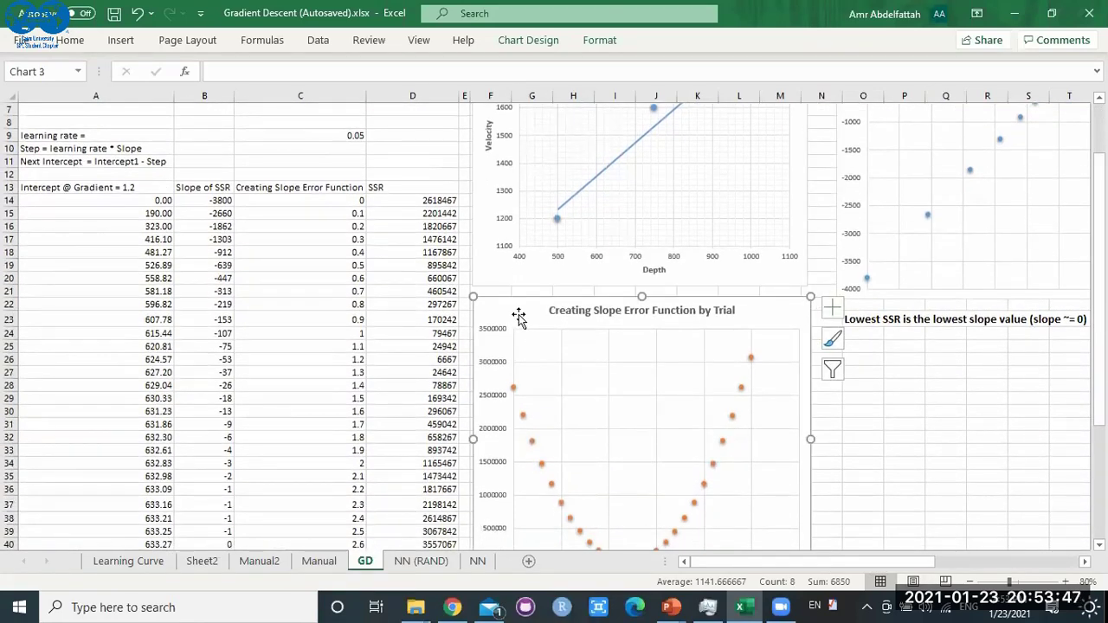
pyautogui.scroll(-1, 518, 314)
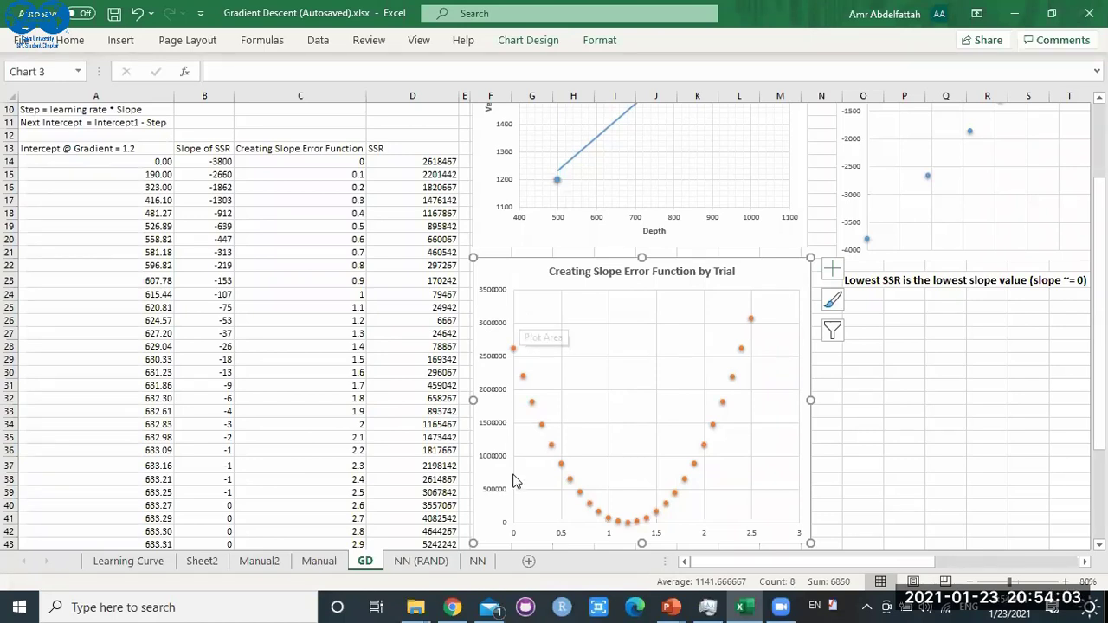
pyautogui.click(522, 374)
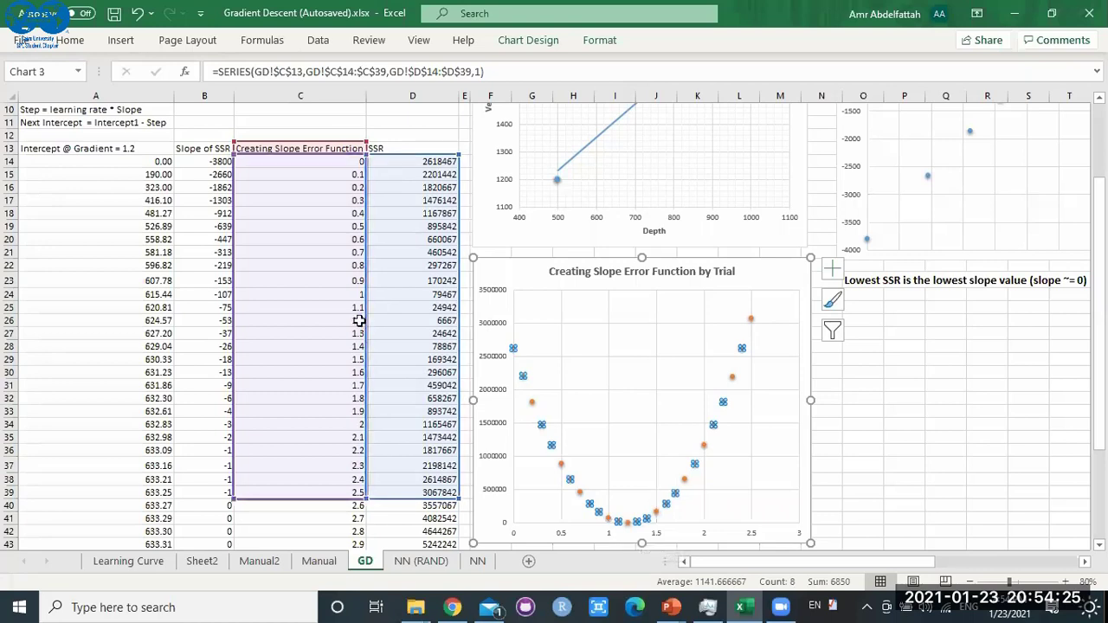
pyautogui.moveTo(359, 321); pyautogui.dragTo(545, 428)
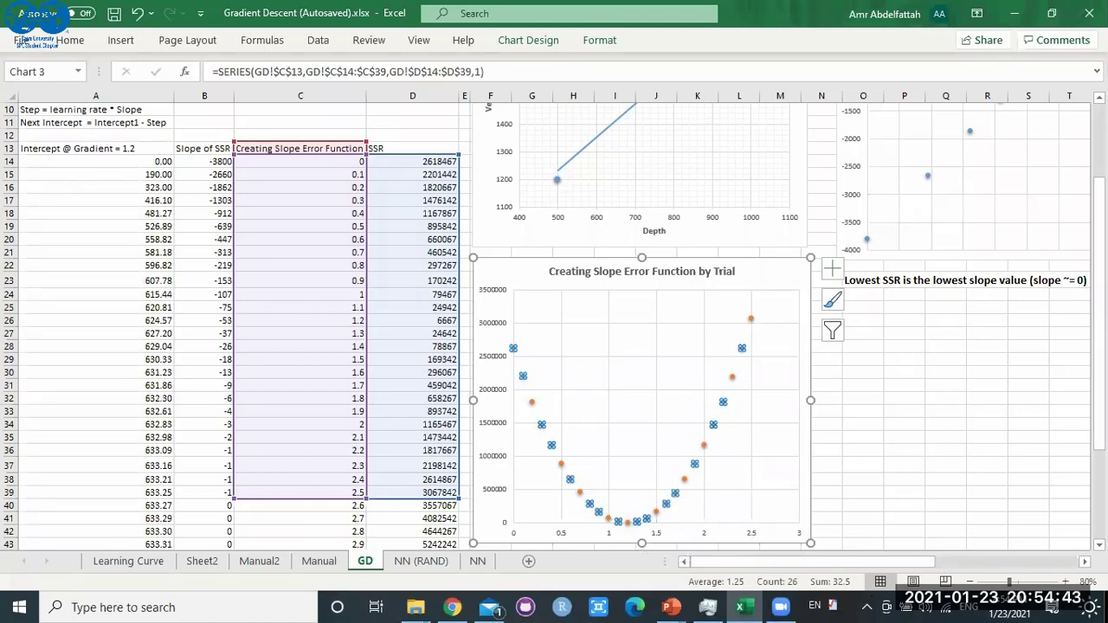
# Move the Intercept @ Gradient = 1.2 chart to partly overlap the Velocity versus Depth chart and enlarge it slightly.
pyautogui.moveTo(1099, 433); pyautogui.dragTo(1100, 428)
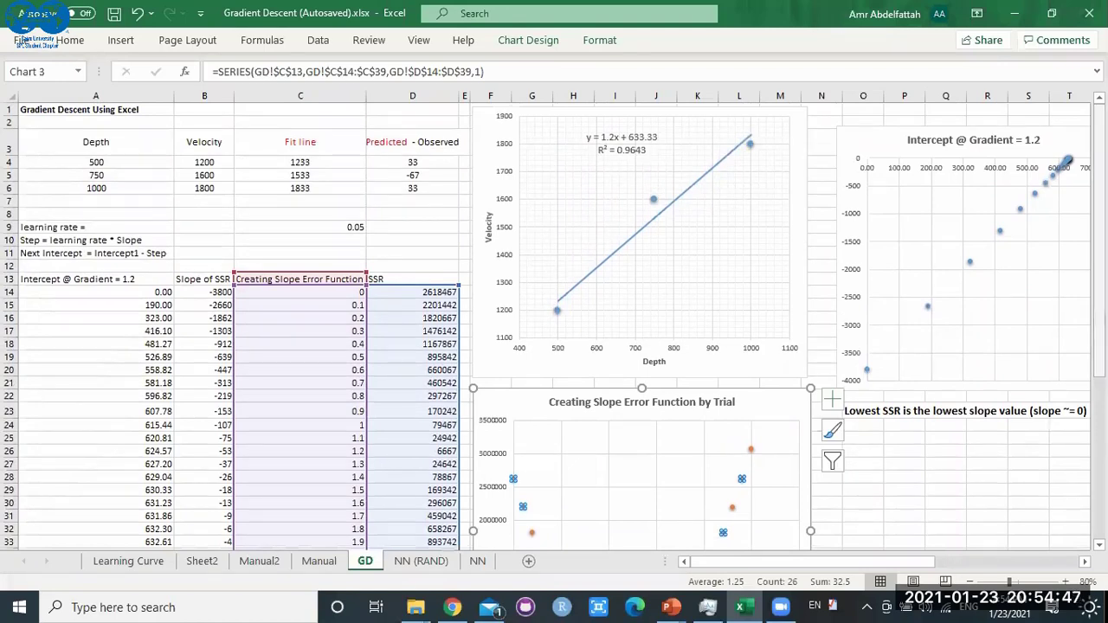
pyautogui.click(641, 140)
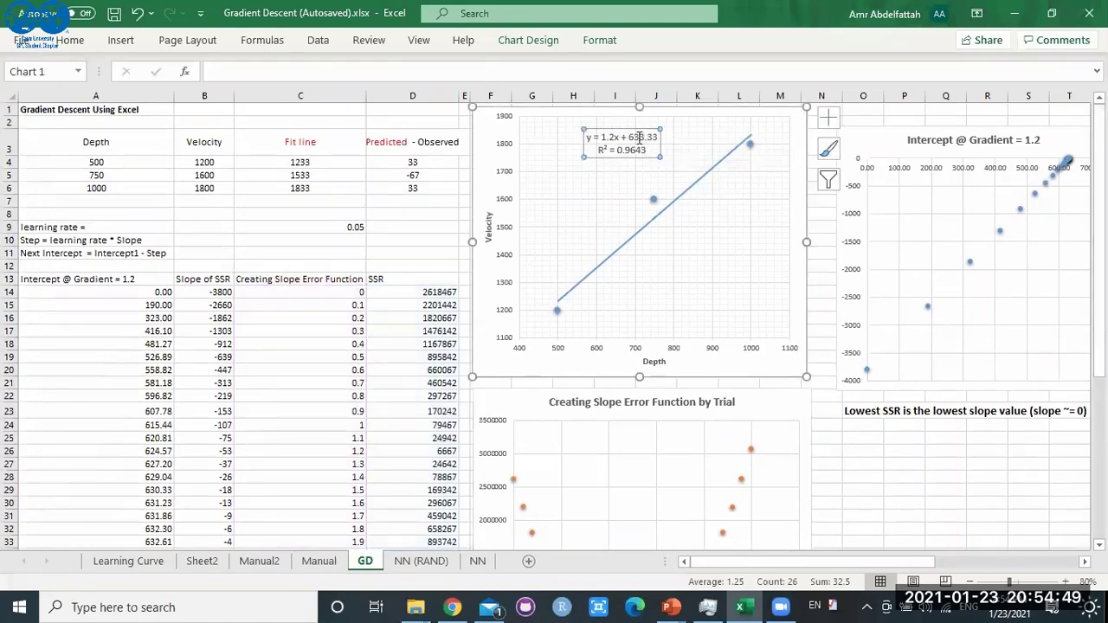
pyautogui.click(929, 307)
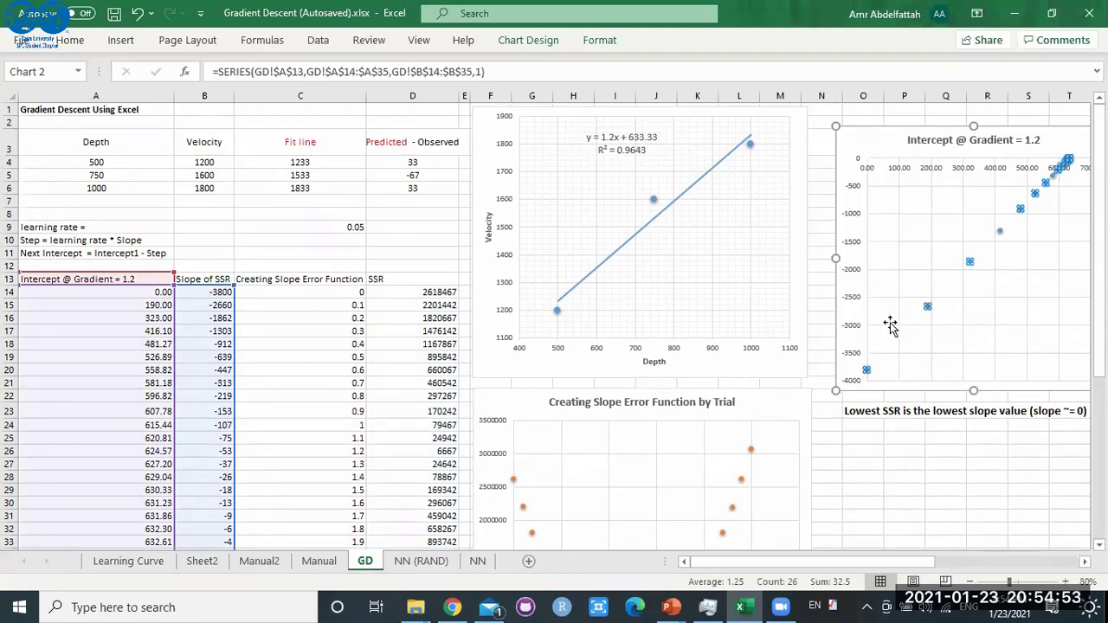
pyautogui.moveTo(868, 141); pyautogui.dragTo(755, 126)
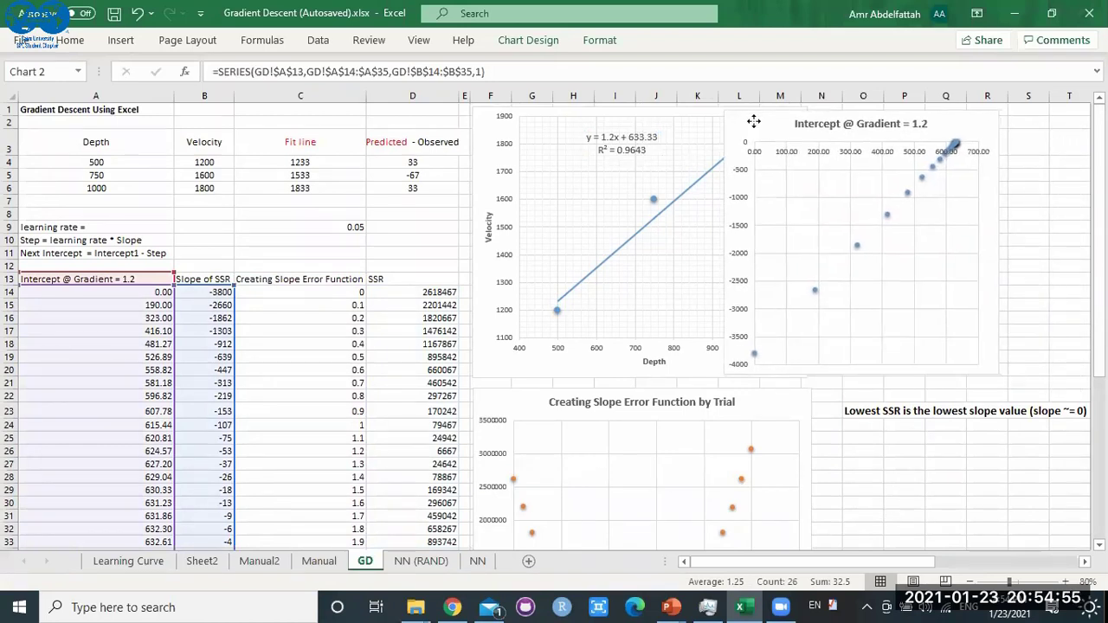
pyautogui.moveTo(1006, 374); pyautogui.dragTo(1050, 384)
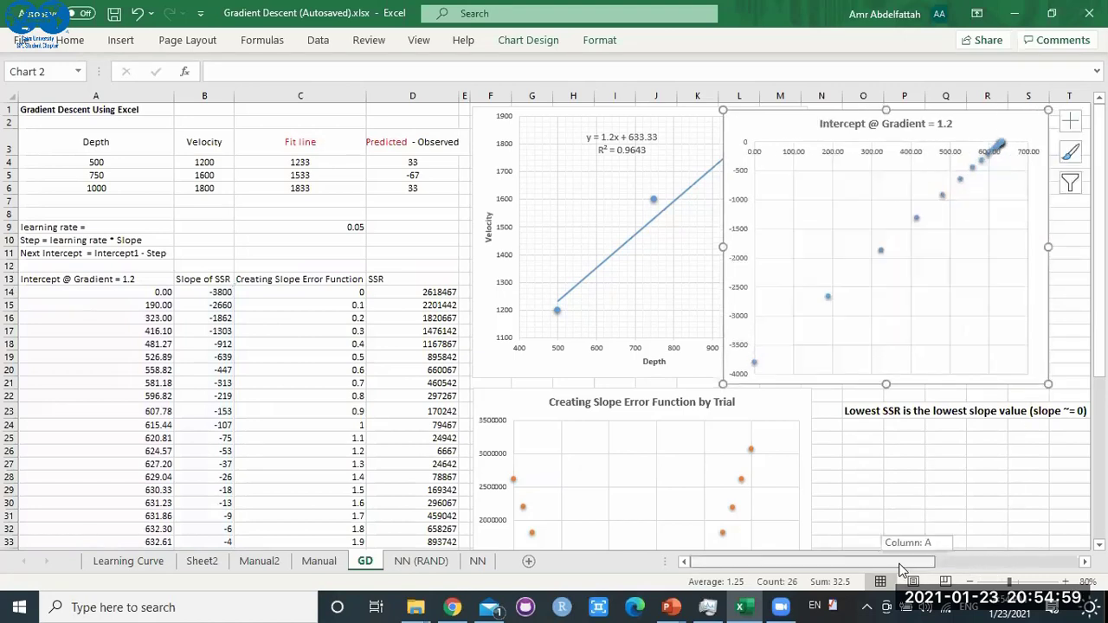
# Inspect the starting intercept in A14, the learning rate in C9 and the next-intercept formula in A15.
pyautogui.click(164, 293)
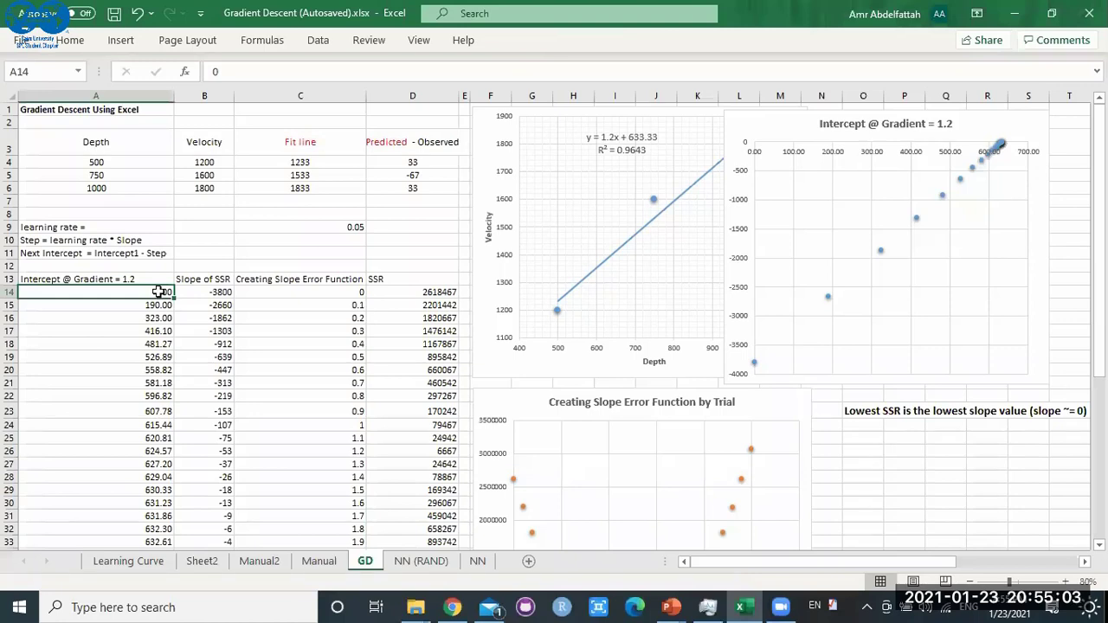
pyautogui.click(352, 227)
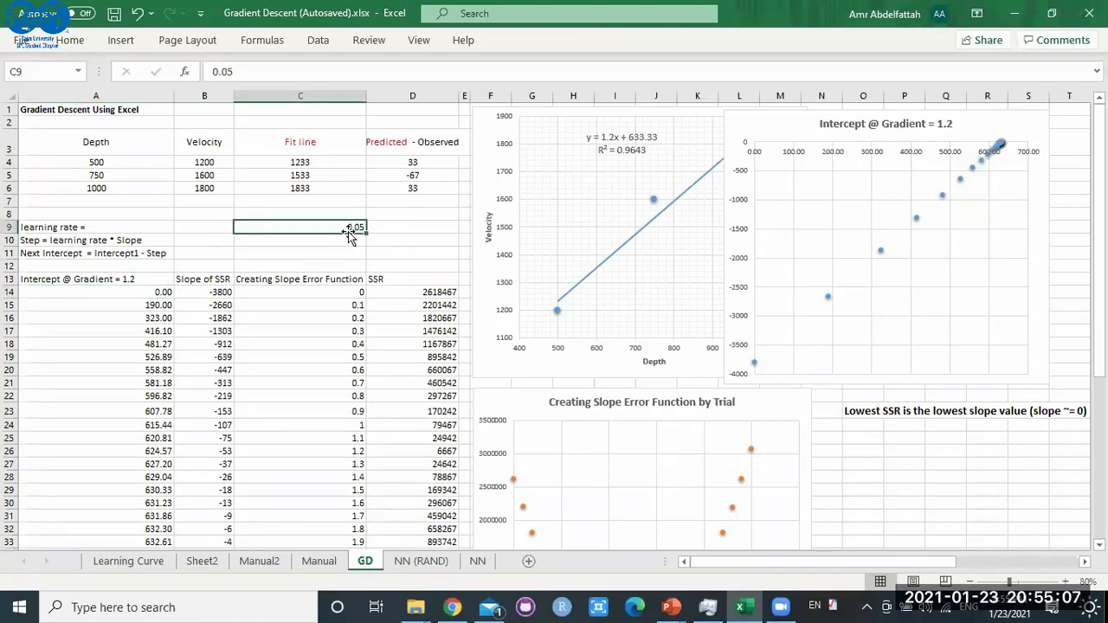
pyautogui.click(165, 292)
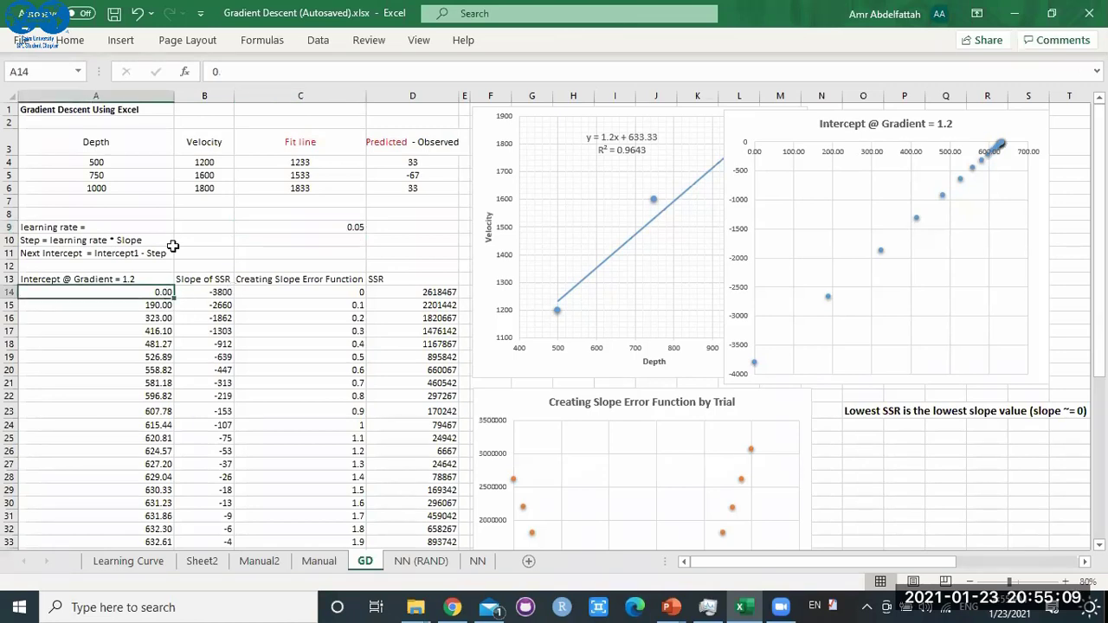
pyautogui.click(229, 74)
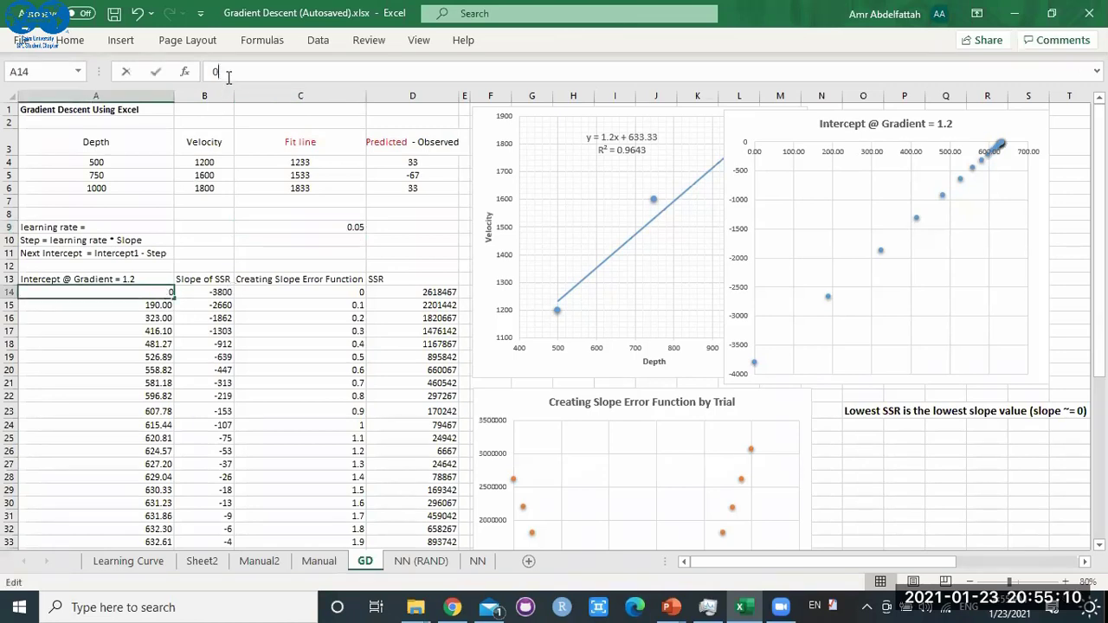
pyautogui.click(165, 305)
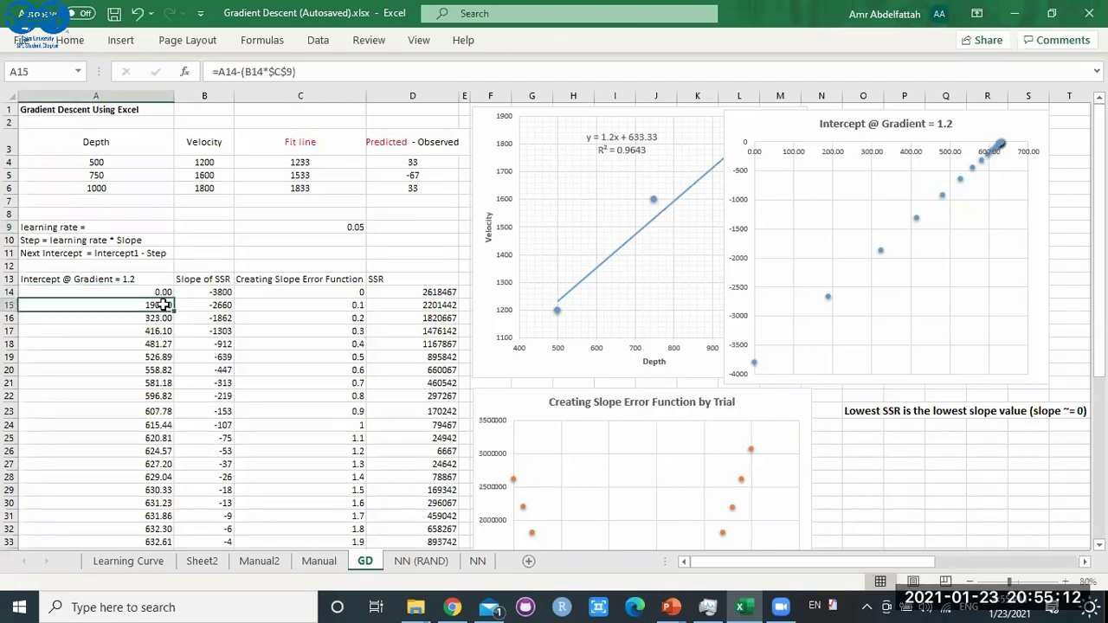
pyautogui.click(299, 73)
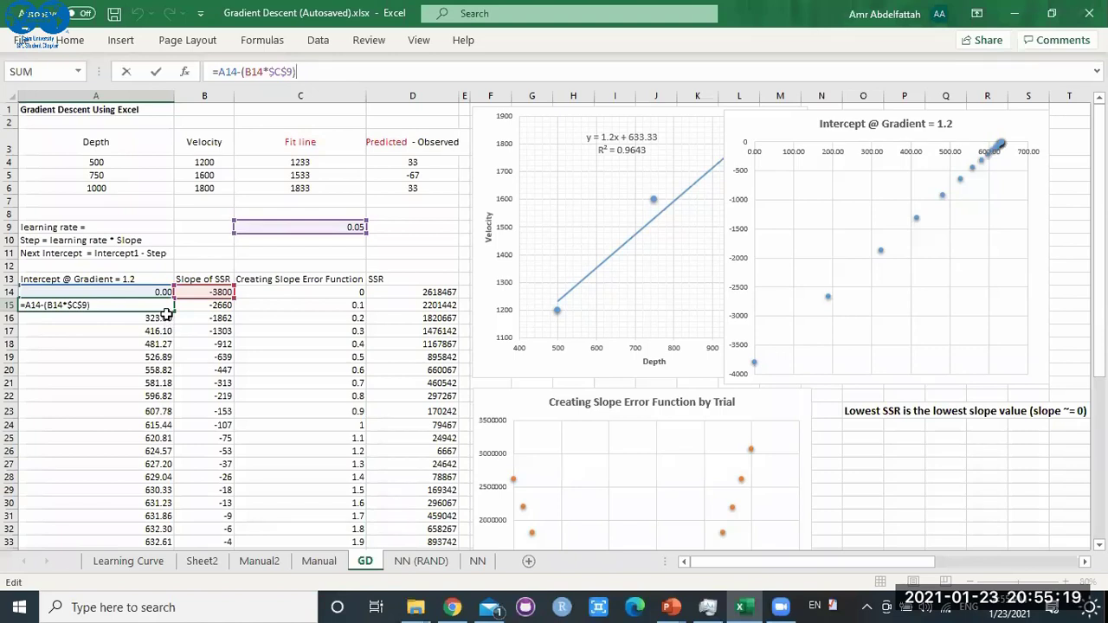
pyautogui.hotkey('ctrl', 'Return')
# Review the successive intercept formulas in column A down to A25 and compare them with the points on the intercept chart.
pyautogui.press('Down')
pyautogui.press('Down')
pyautogui.press('Down')
pyautogui.press('Down')
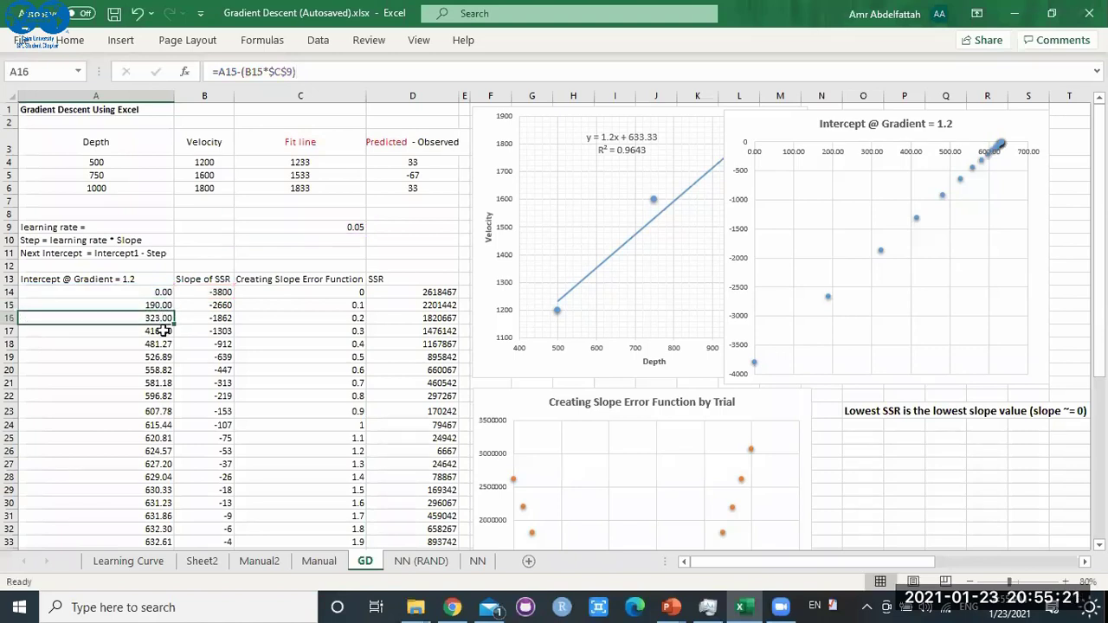
pyautogui.click(161, 382)
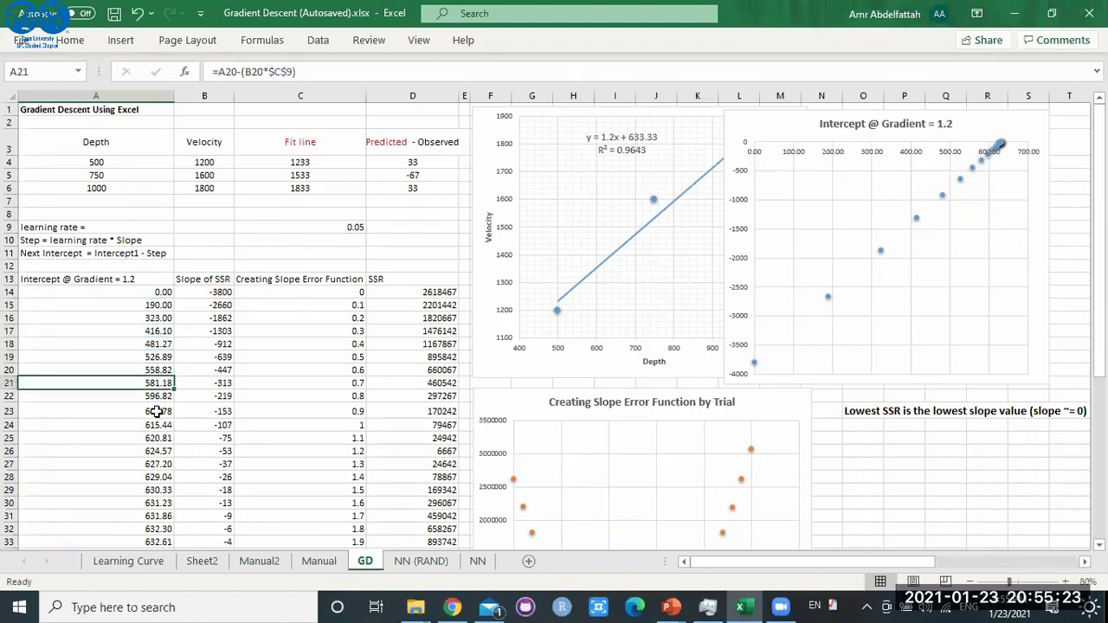
pyautogui.click(161, 425)
pyautogui.click(163, 438)
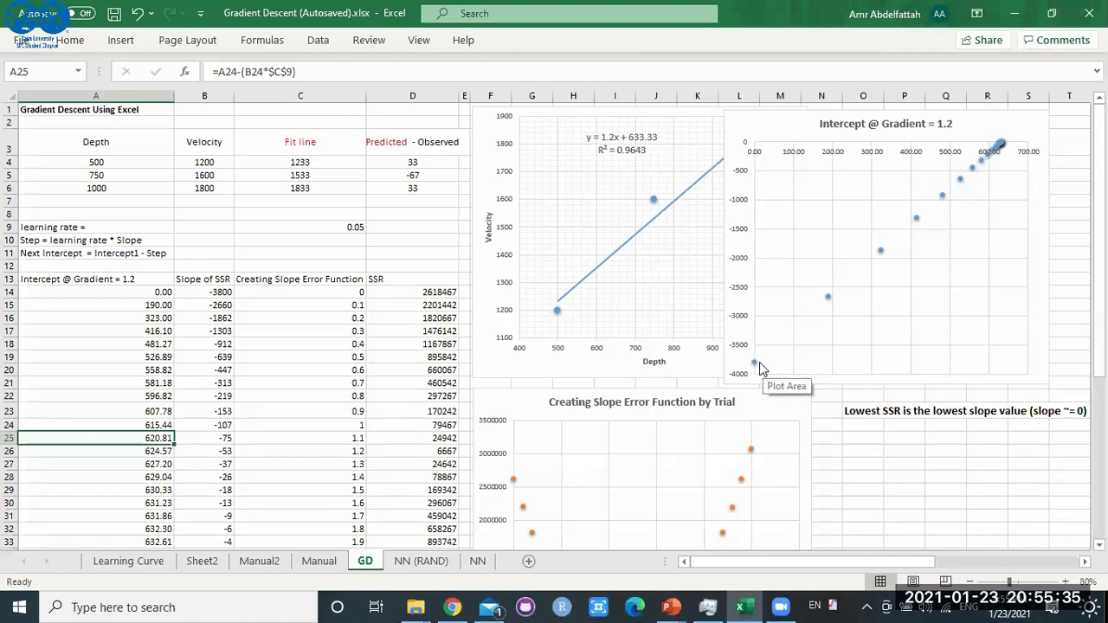
pyautogui.moveTo(829, 299)
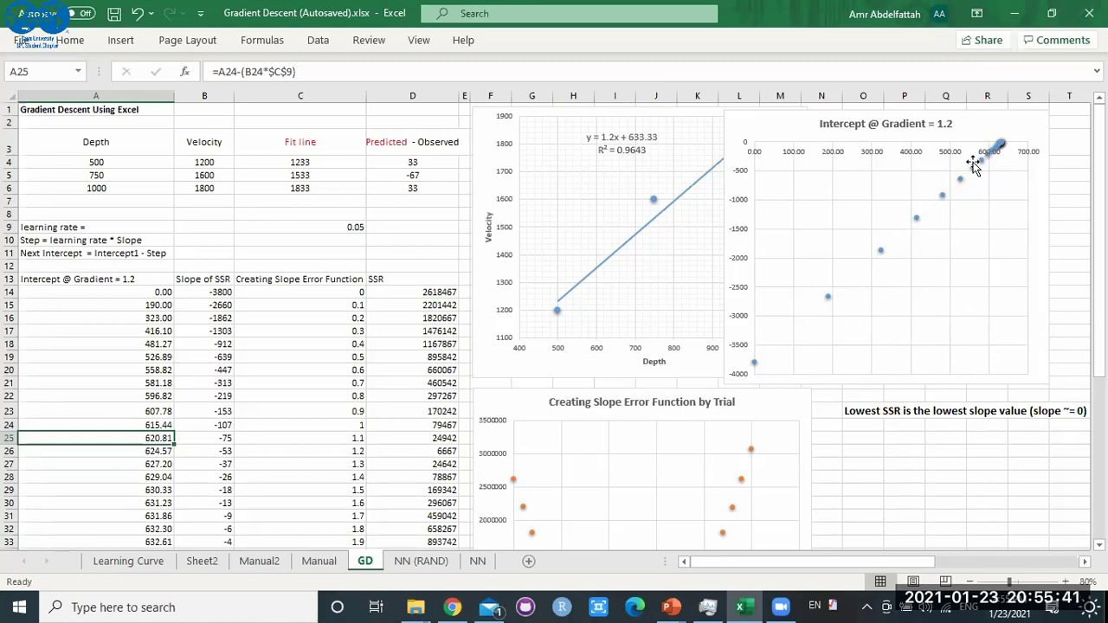
# Highlight the final SSR slopes in B29:B54 and the final intercepts in A40:A54 to examine their convergence.
pyautogui.scroll(-9, 276, 369)
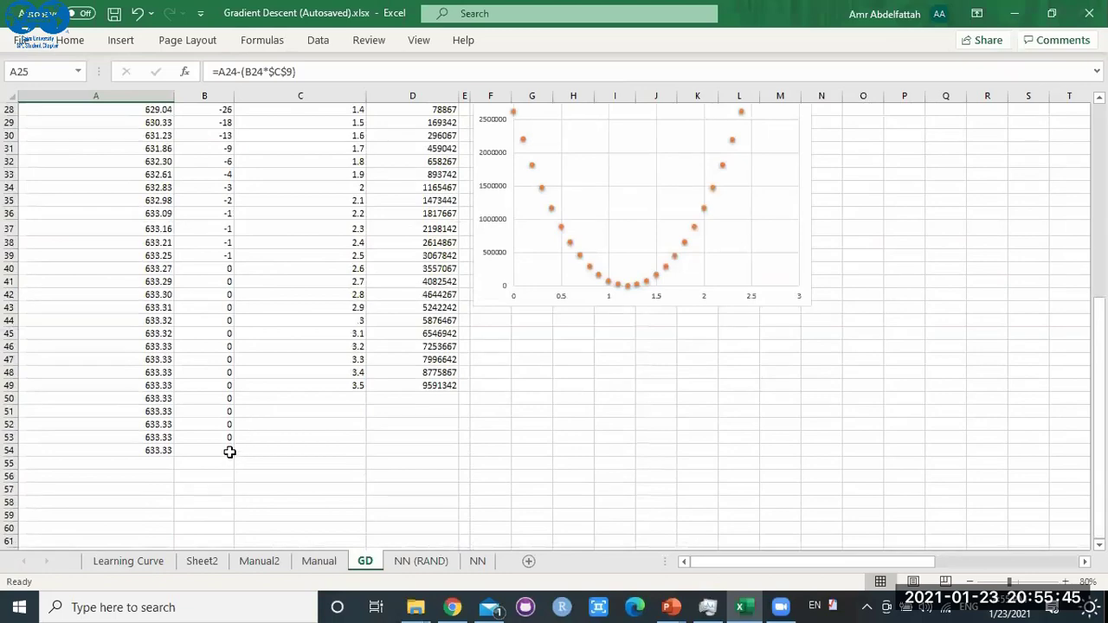
pyautogui.moveTo(227, 451); pyautogui.dragTo(220, 174)
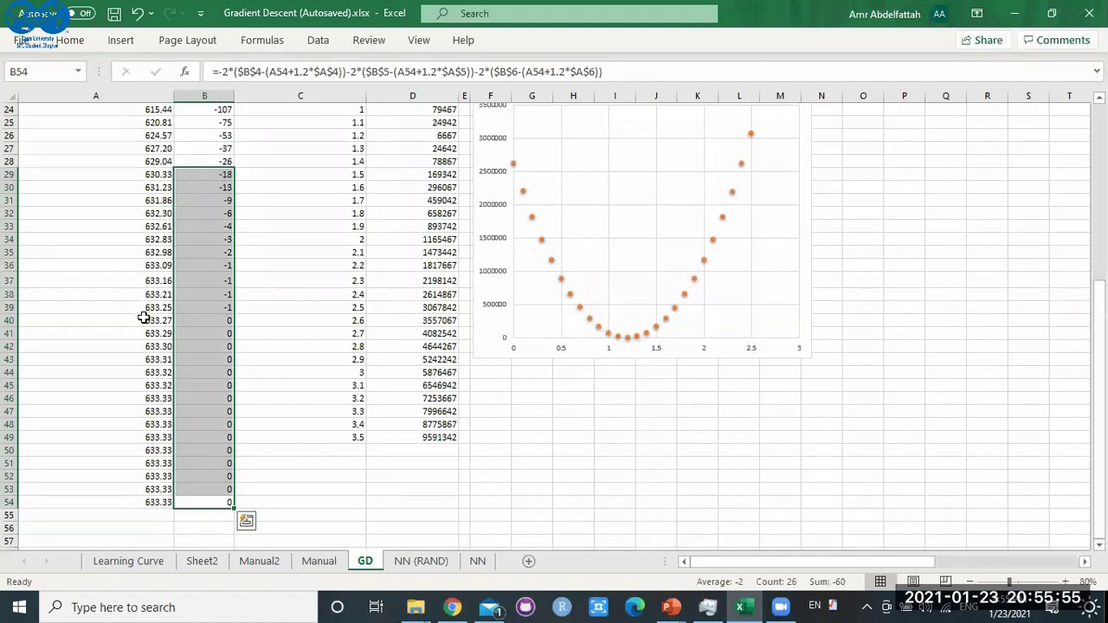
pyautogui.moveTo(147, 323); pyautogui.dragTo(203, 505)
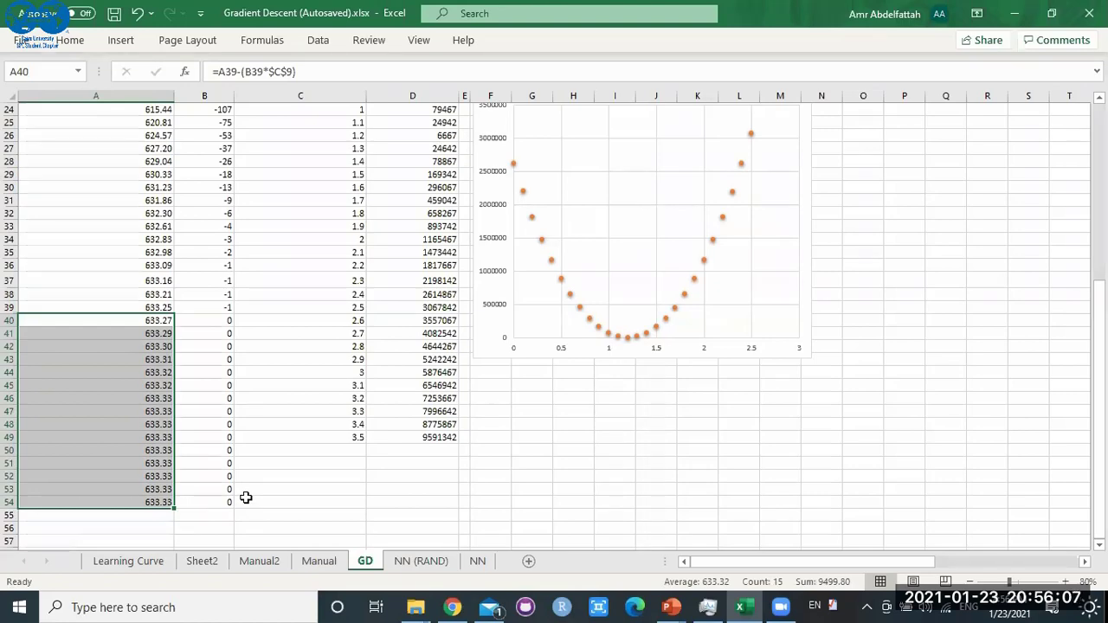
# Set the starting intercept in A14 to 50.
pyautogui.scroll(8, 245, 497)
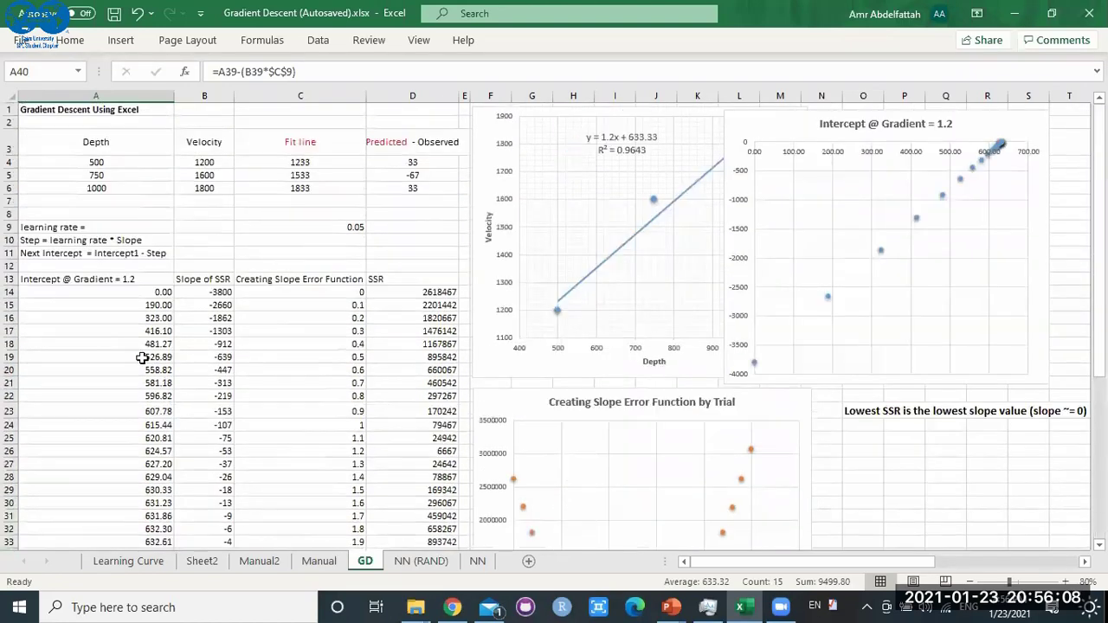
pyautogui.click(161, 294)
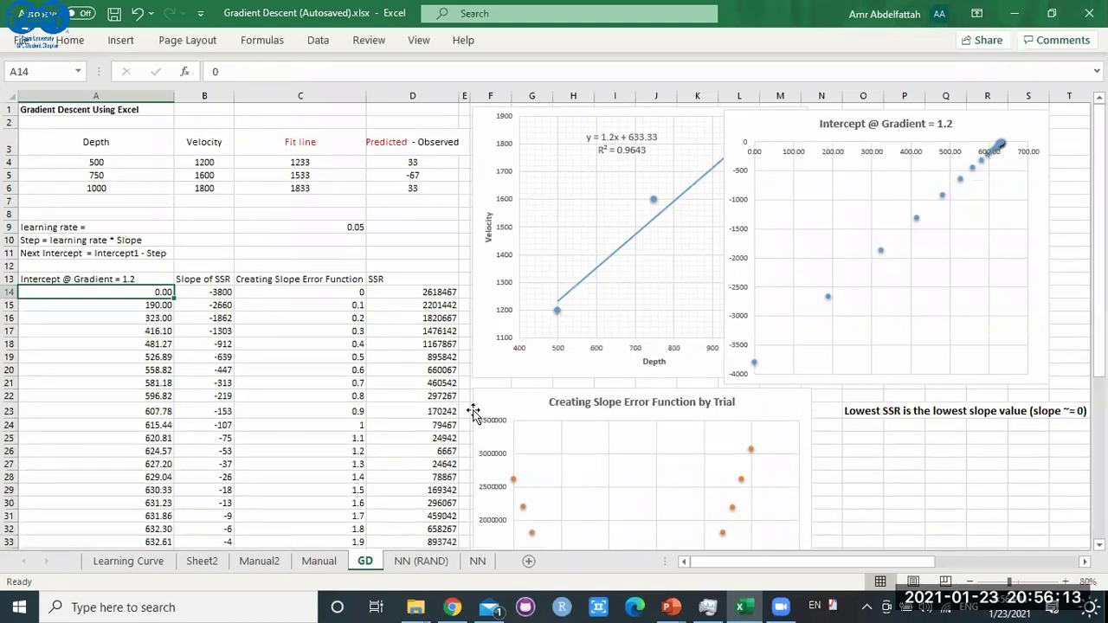
pyautogui.write('50')
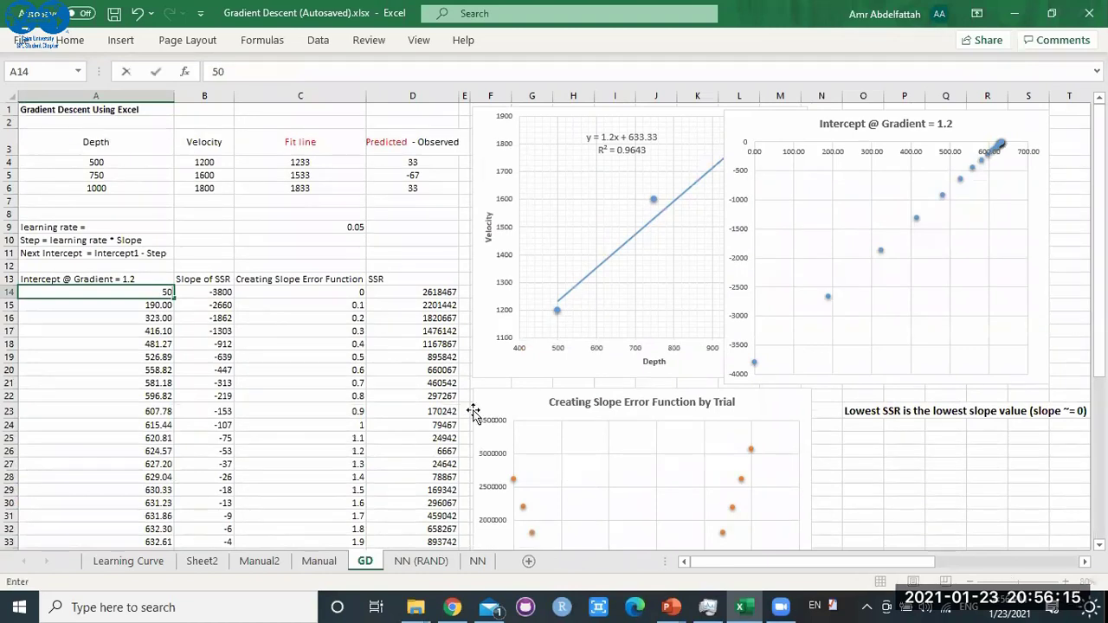
pyautogui.press('Return')
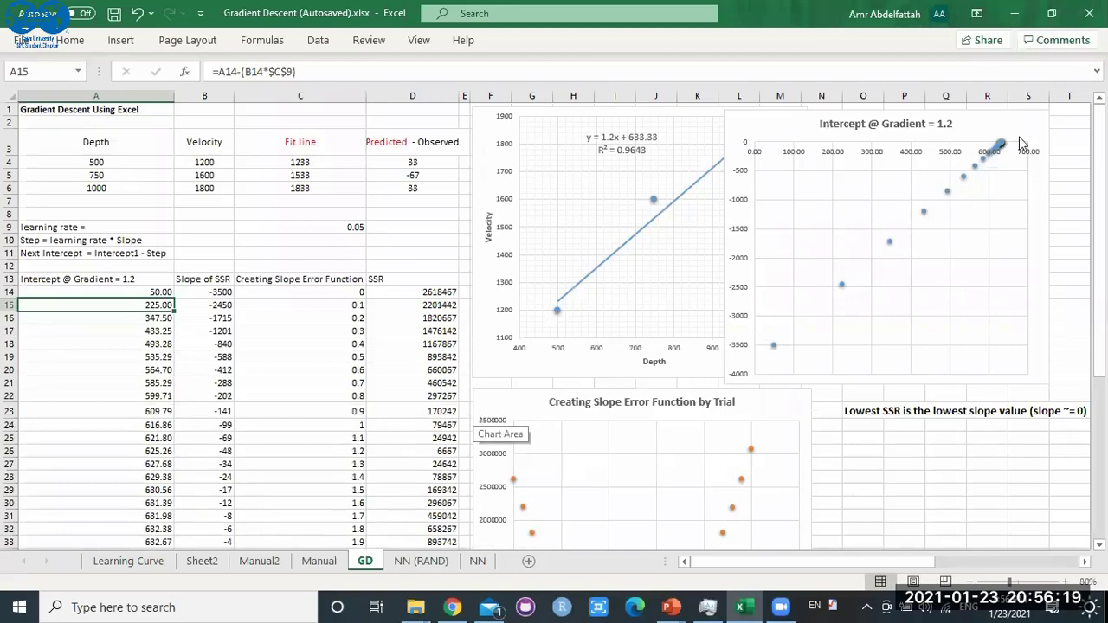
# Set the starting intercept in A14 to 800.
pyautogui.click(152, 291)
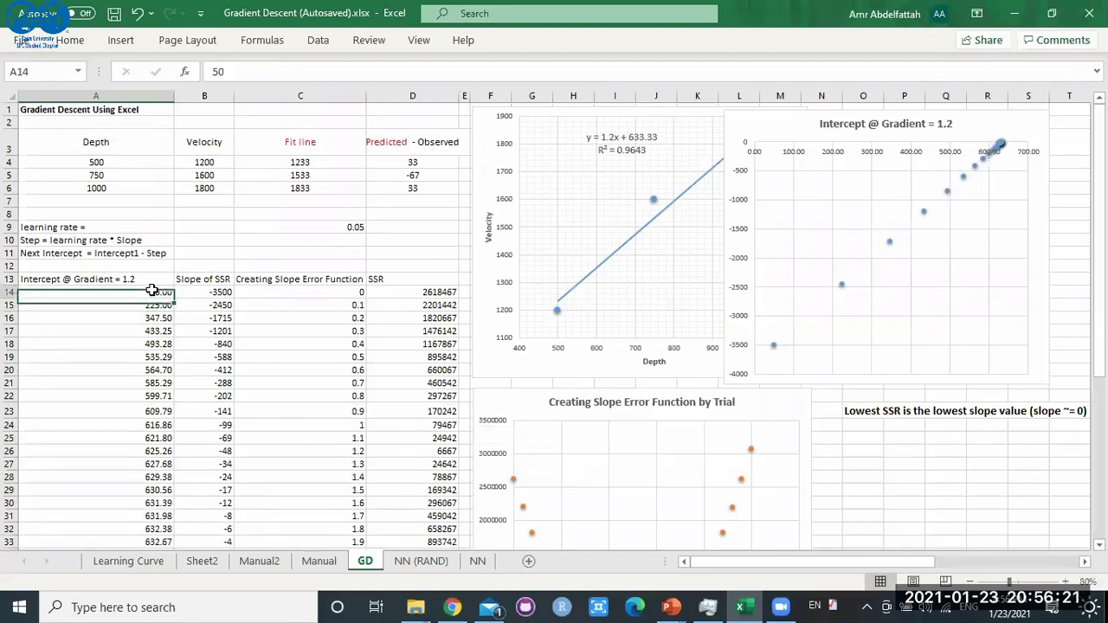
pyautogui.write('800')
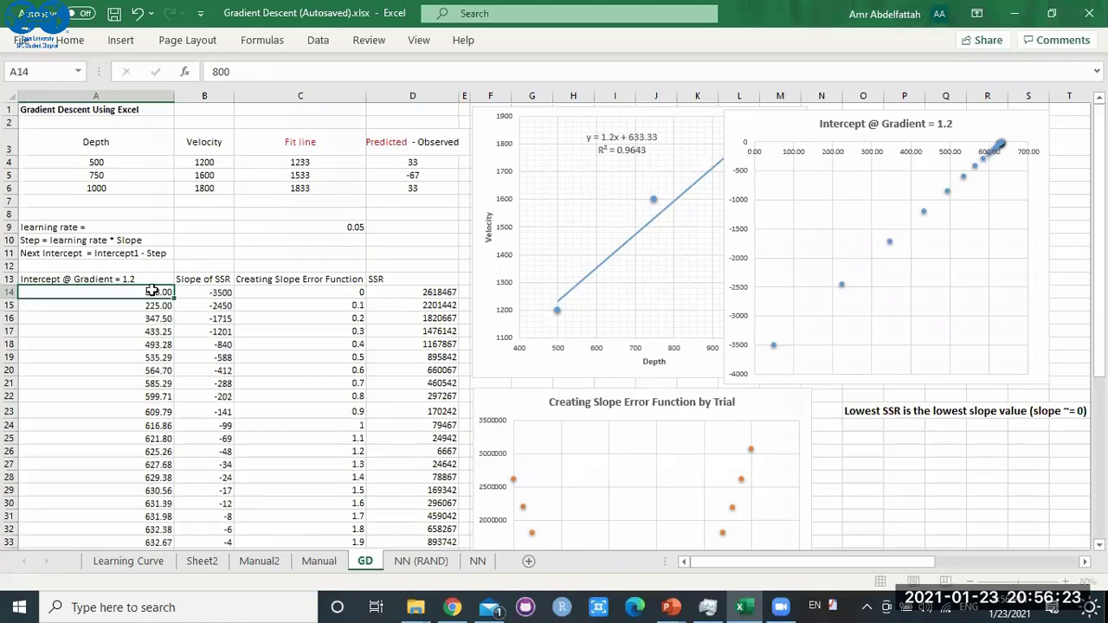
pyautogui.press('Return')
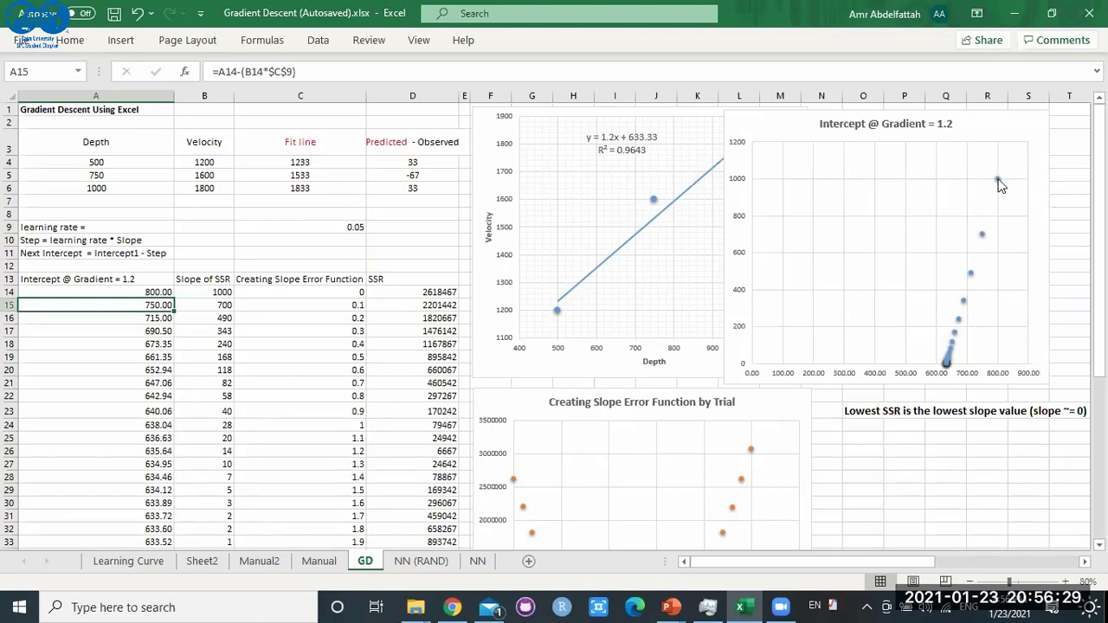
# Compare the points on the intercept chart with column A and highlight the final intercepts in A47:A54 to examine their convergence.
pyautogui.moveTo(999, 184)
pyautogui.moveTo(948, 370)
pyautogui.scroll(-5, 184, 357)
pyautogui.scroll(-5, 178, 381)
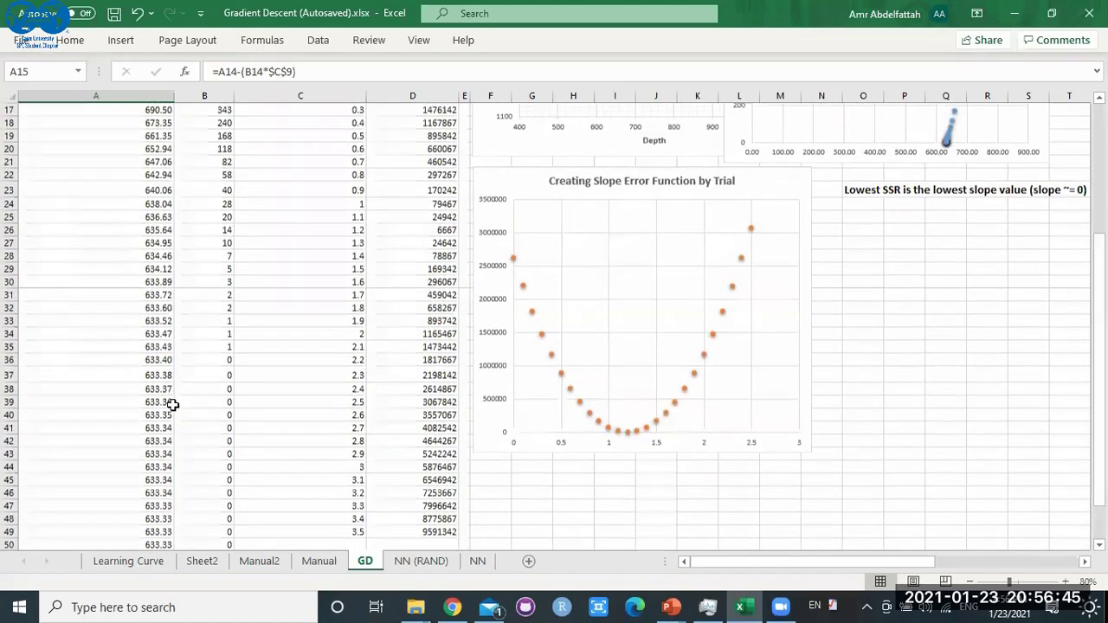
pyautogui.moveTo(158, 411); pyautogui.dragTo(169, 321)
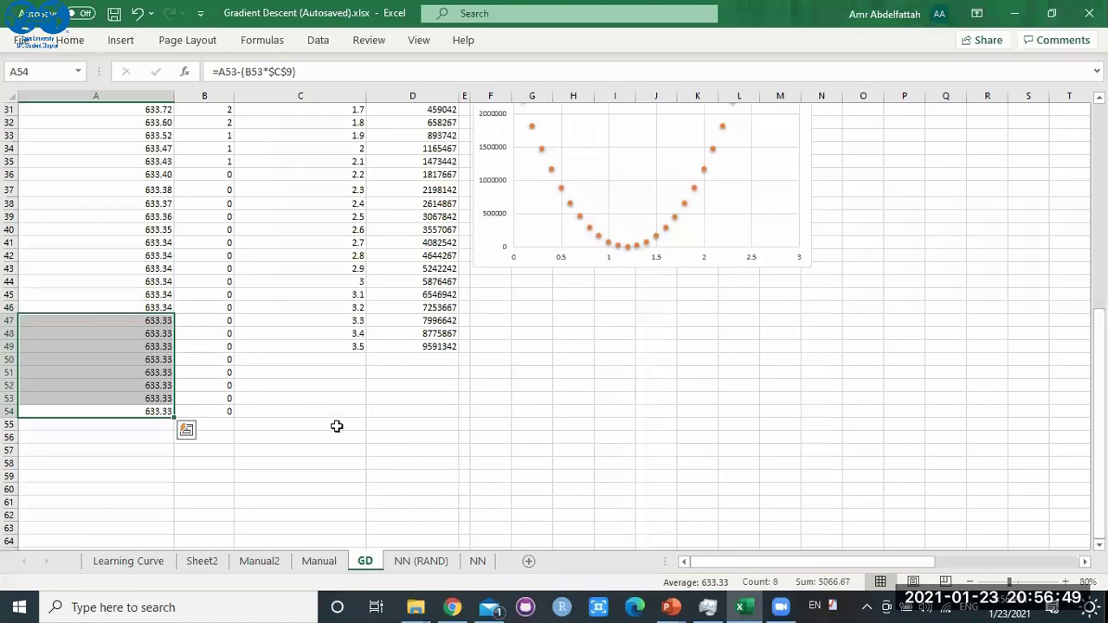
# Set the starting intercept in A14 to 1200 and inspect the converging points on the intercept chart.
pyautogui.scroll(10, 271, 383)
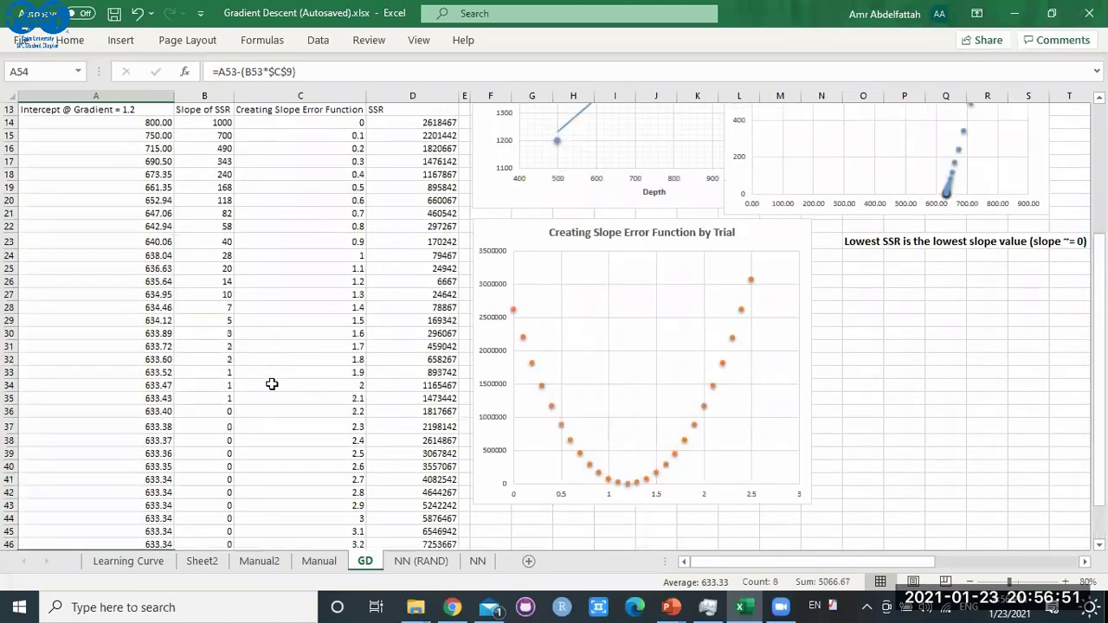
pyautogui.click(160, 292)
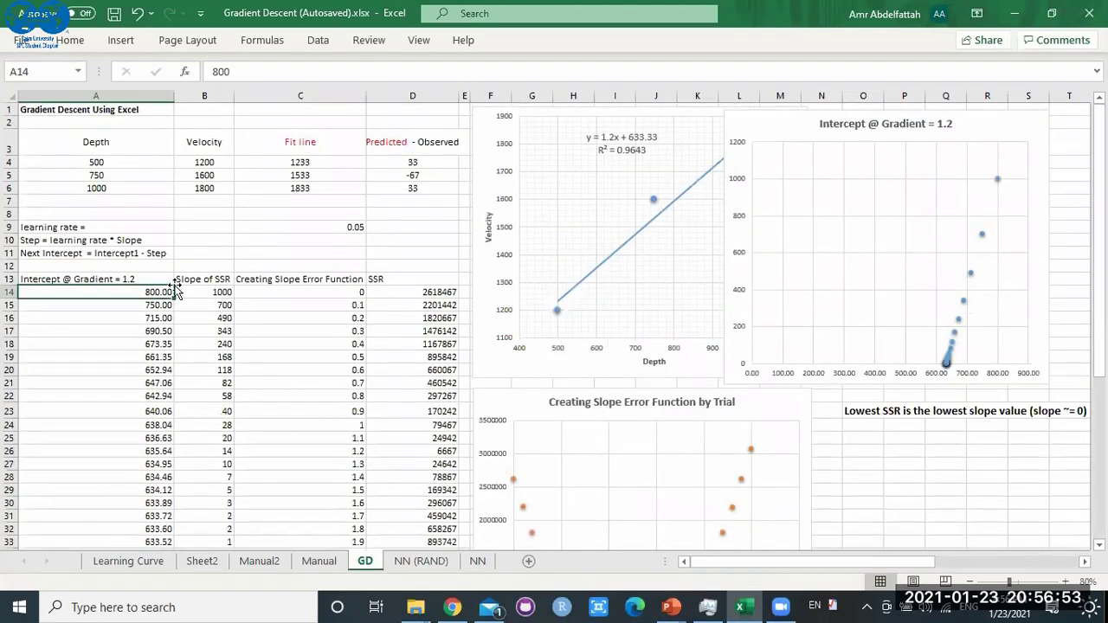
pyautogui.write('1200')
pyautogui.press('Return')
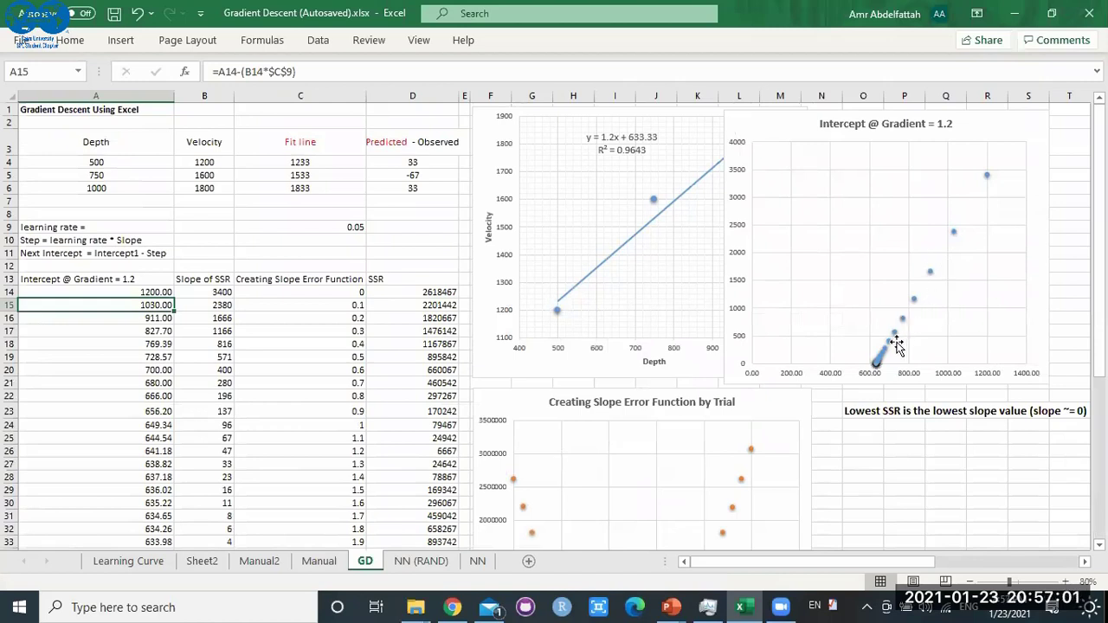
pyautogui.moveTo(877, 368)
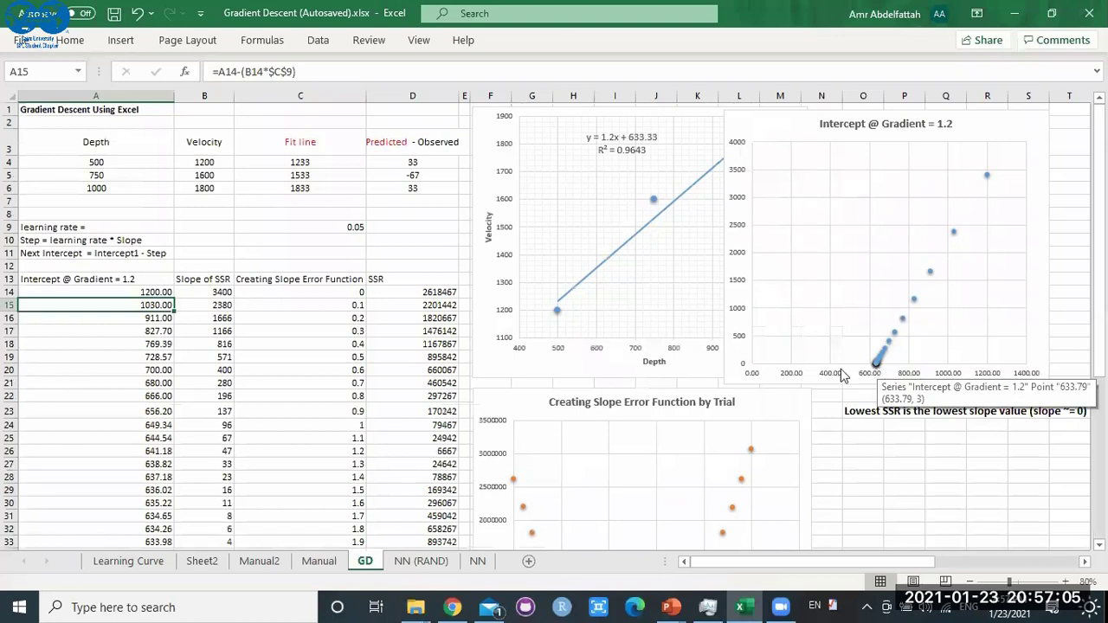
# Set the starting intercept in A14 to 600.
pyautogui.click(153, 292)
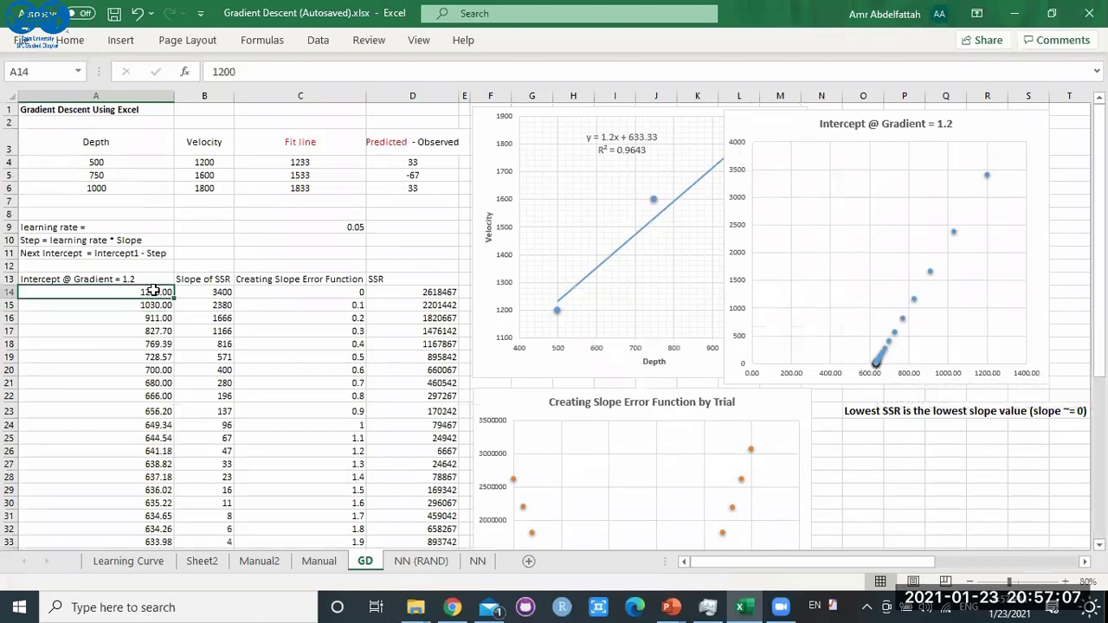
pyautogui.write('600')
pyautogui.press('Return')
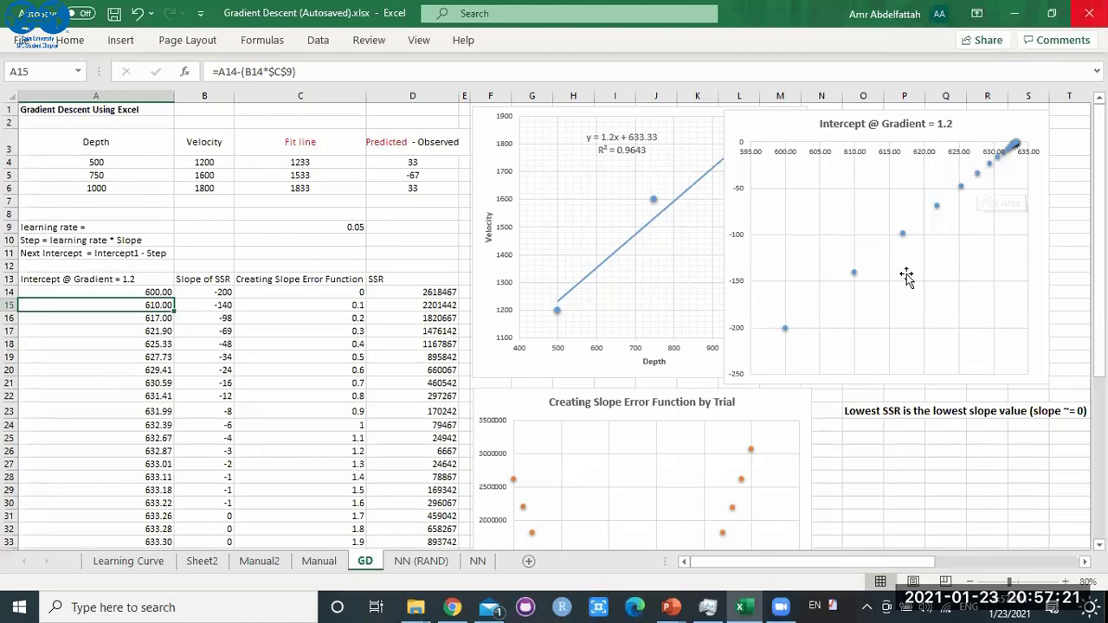
# Switch to the SPE-CUSC webinar presentation in PowerPoint, start the slide show at ML Models Evaluation and advance to the overfitting and underfitting slide.
pyautogui.moveTo(678, 602)
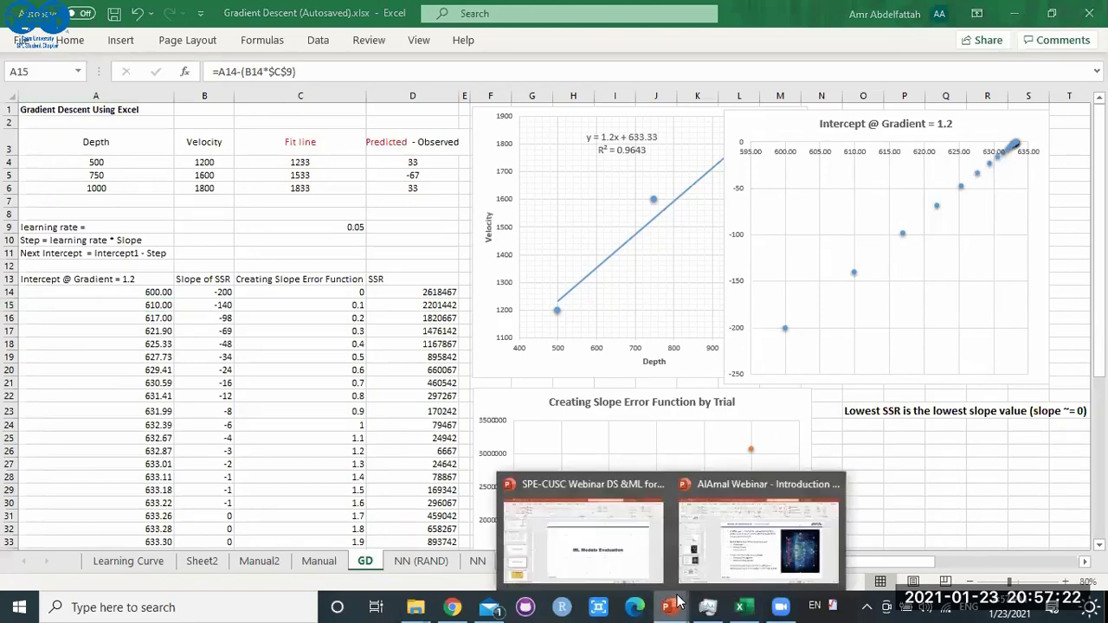
pyautogui.click(632, 545)
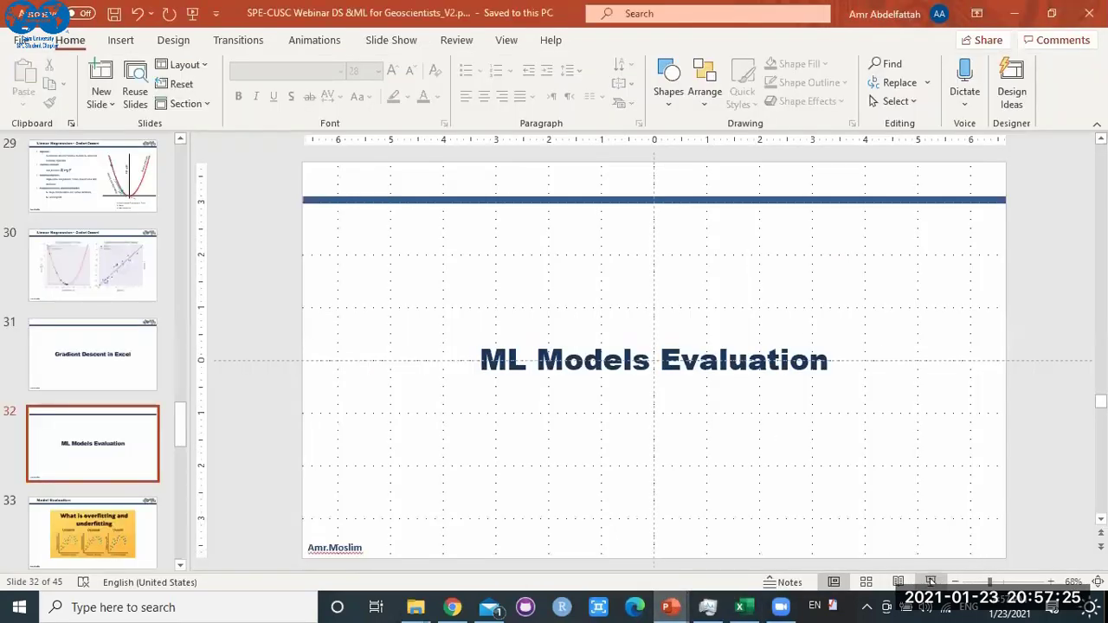
pyautogui.hotkey('shift', 'F5')
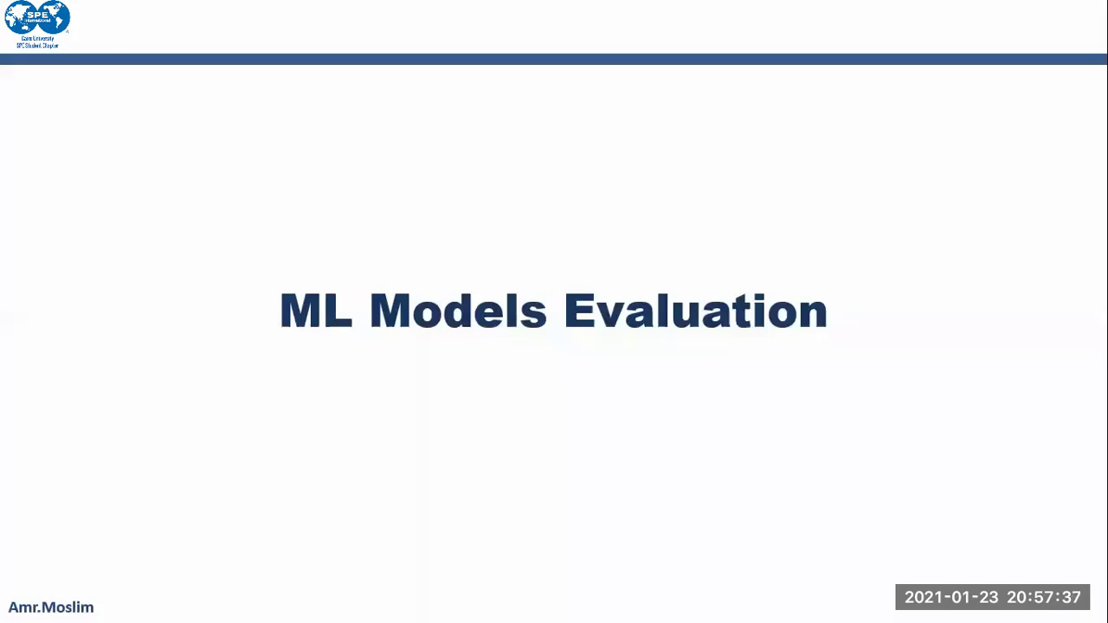
pyautogui.press('Right')
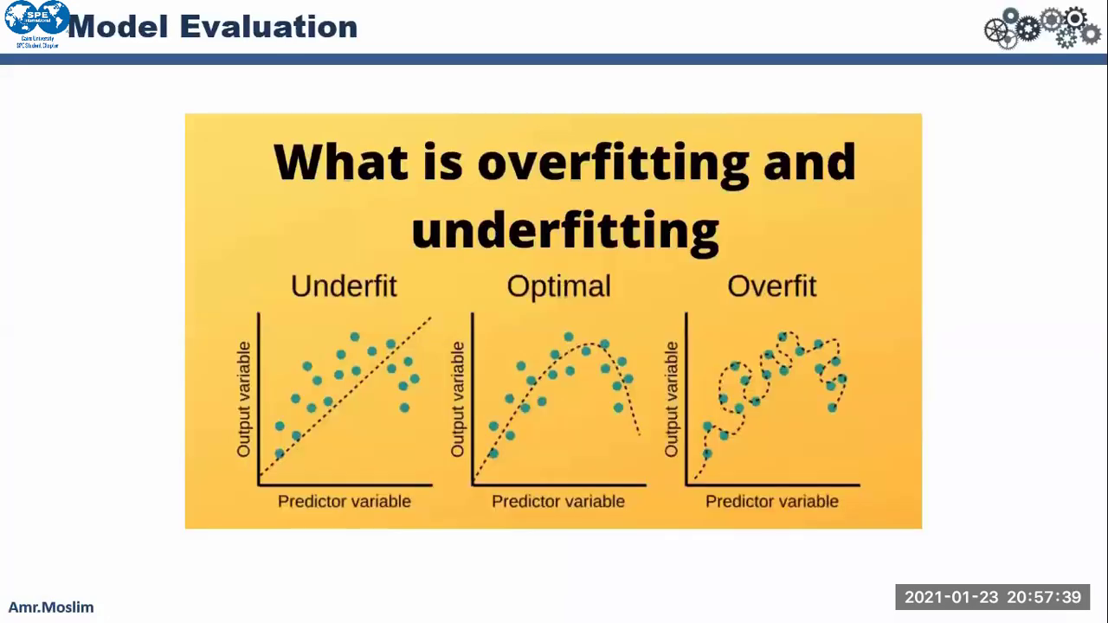